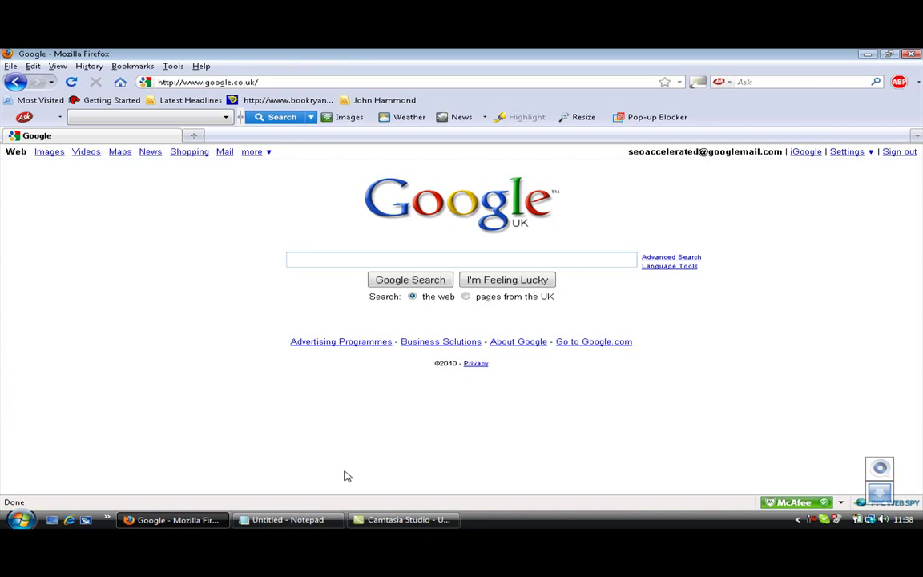
- Search Google for "adwords keyword tool" and open the Google AdWords Keyword Tool page
type("adw")
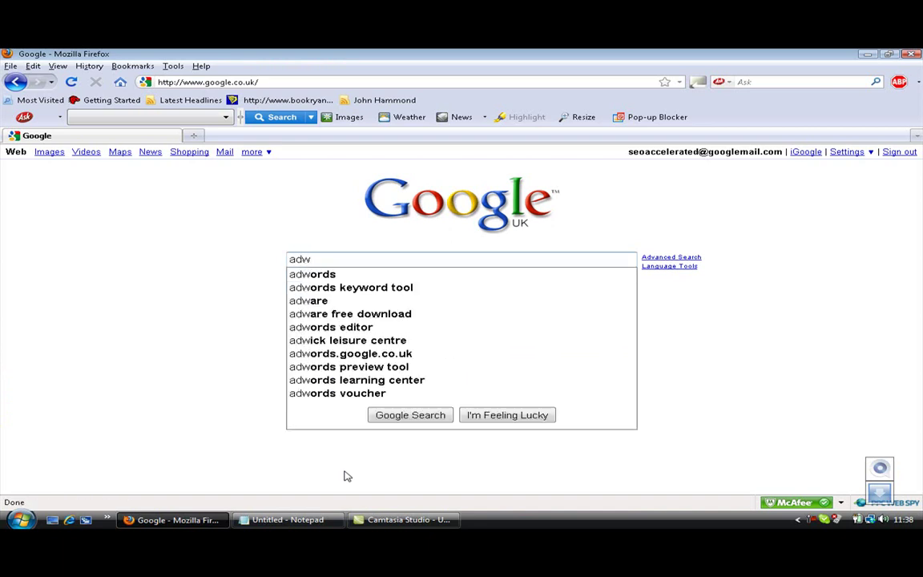
left_click(377, 287)
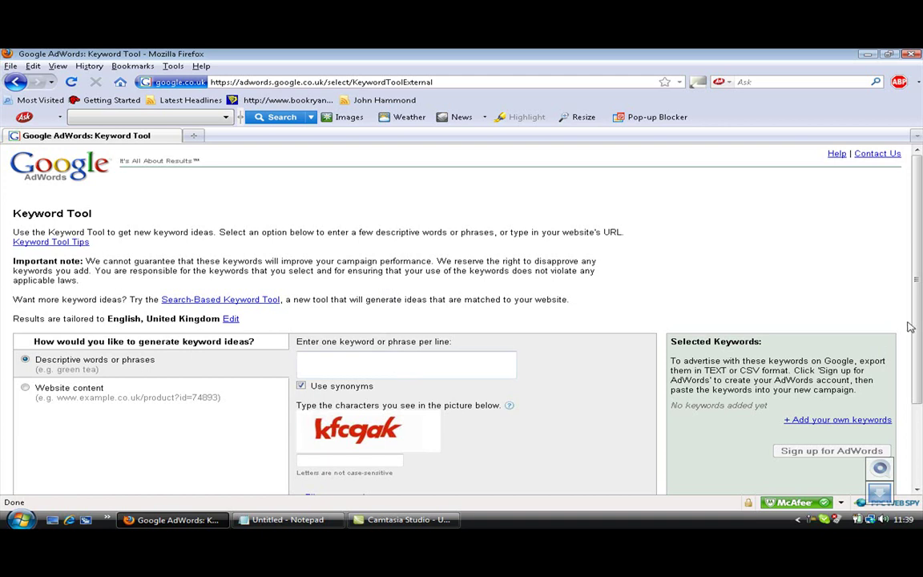
scroll(912, 327, "down", 2)
scroll(906, 353, "up", 1)
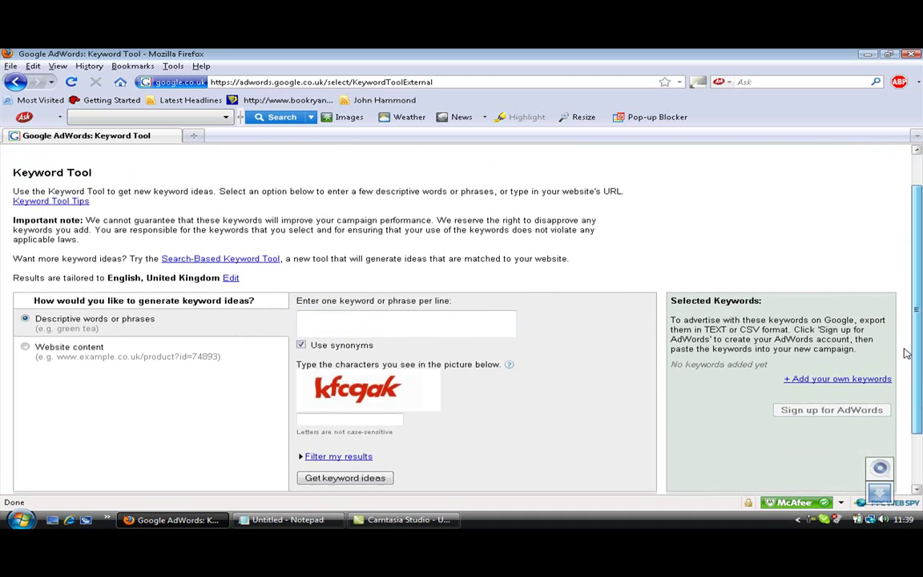
scroll(906, 353, "up", 1)
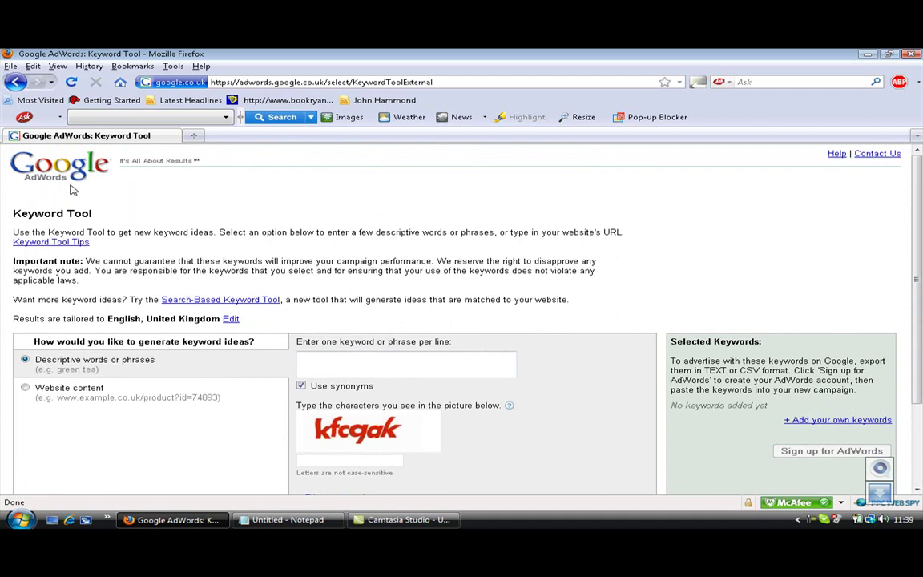
- Enter "ifa southend" as the keyword phrase to research
scroll(350, 338, "down", 2)
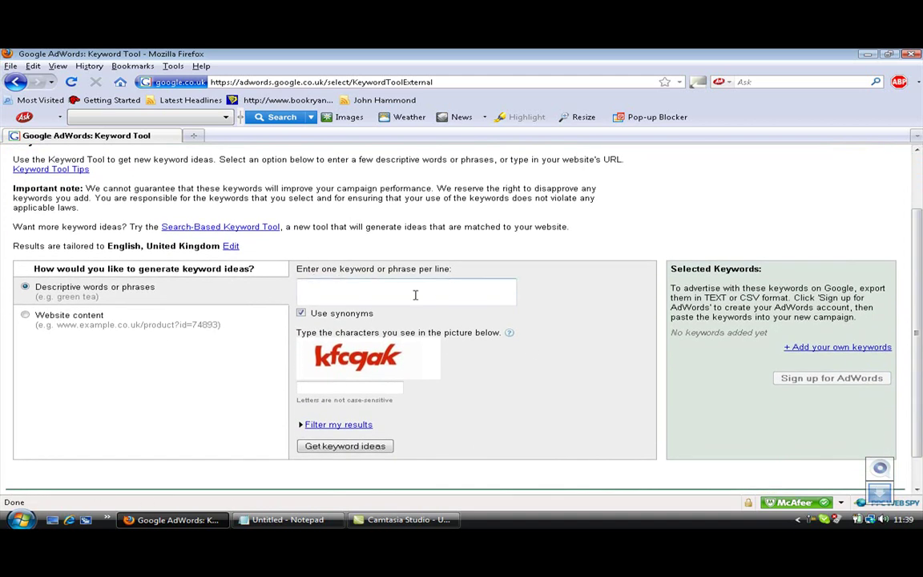
left_click(388, 293)
type("ifa soiu")
key("BackSpace")
key("BackSpace")
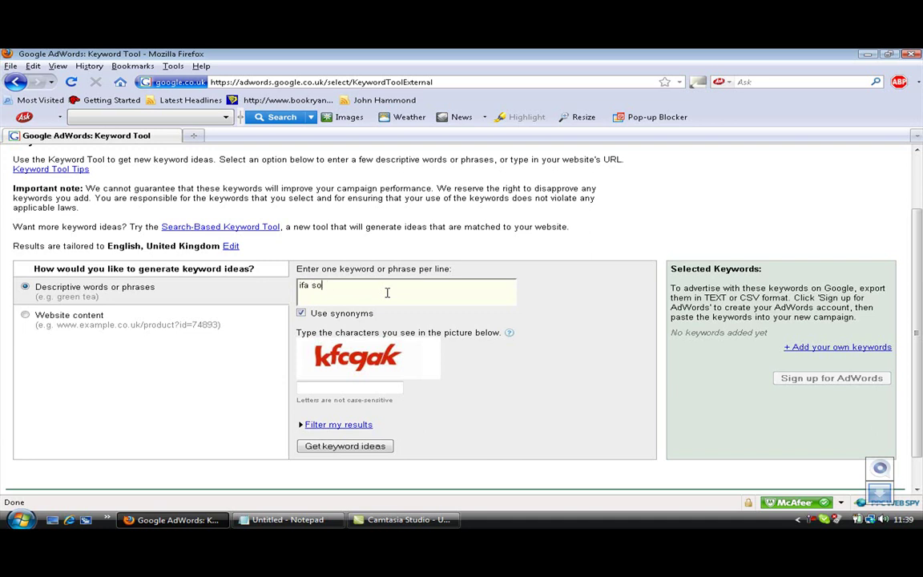
type("uthend")
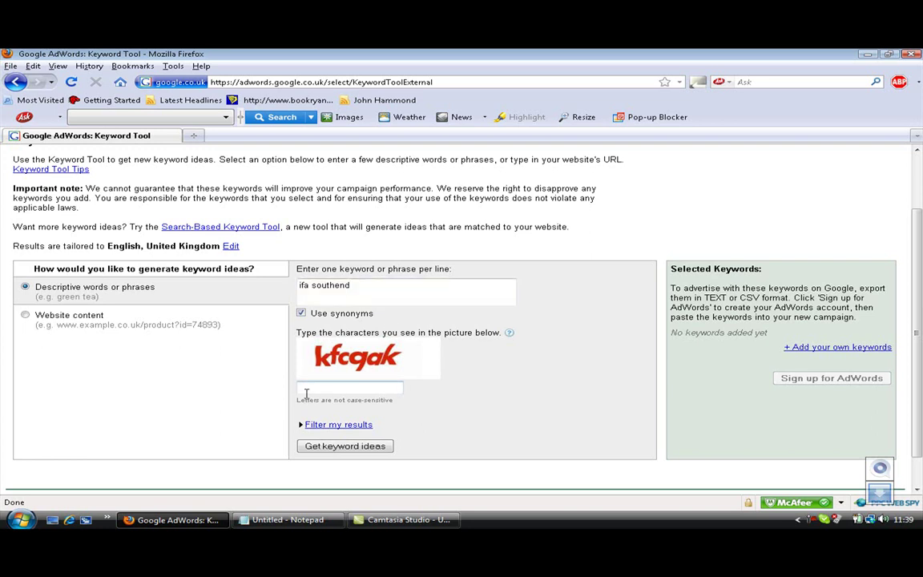
- Fill in the verification characters from the picture and get keyword ideas for the entered phrase
left_click(378, 388)
type("k")
type("fc")
type("g")
type("ak")
left_click(364, 450)
- Look over the keyword ideas and read the help notes for the Local Search Volume and Global Monthly Search Volume columns
scroll(403, 450, "down", 2)
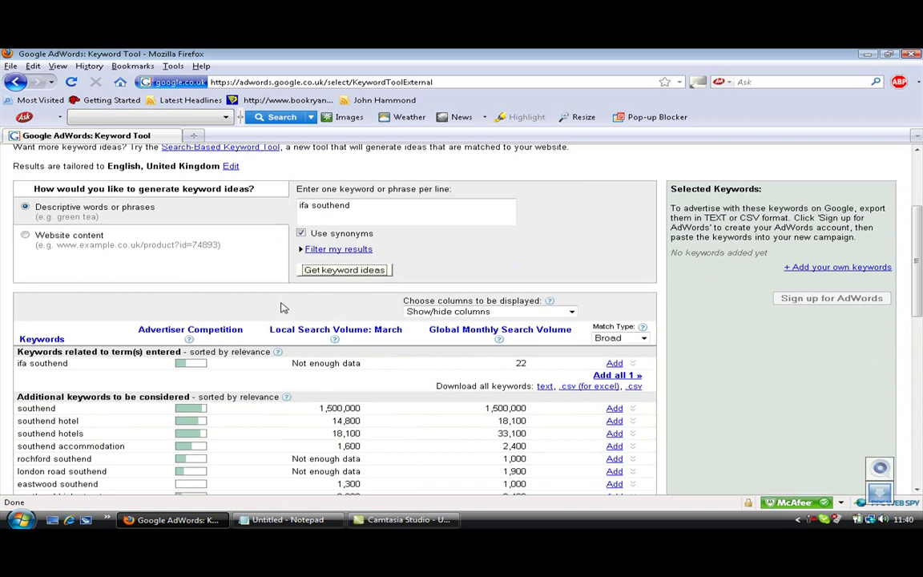
scroll(385, 353, "down", 3)
scroll(393, 351, "down", 1)
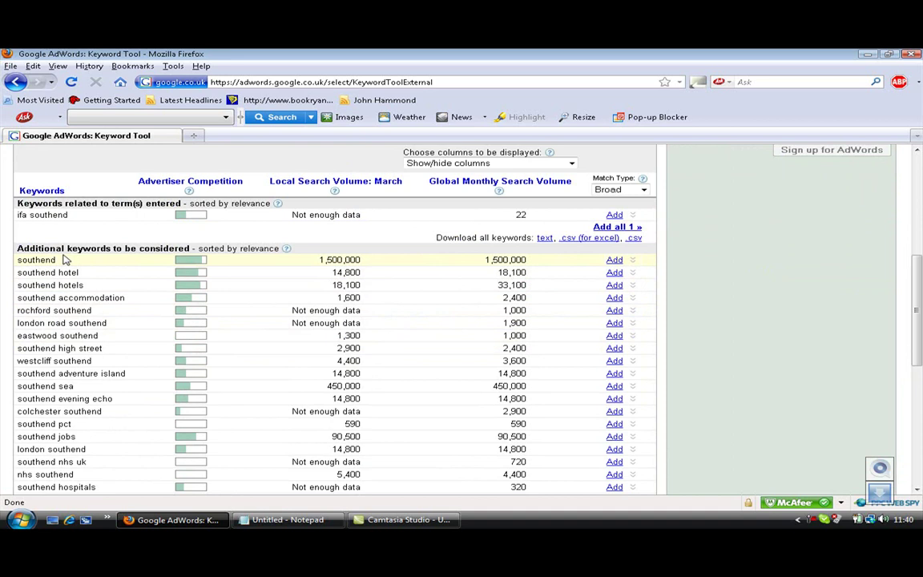
scroll(102, 357, "up", 4)
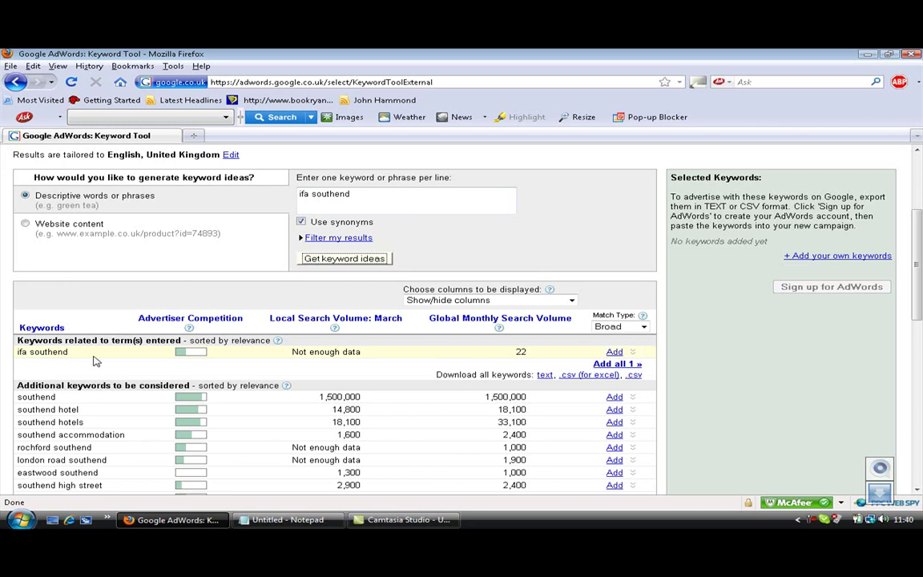
left_click(335, 329)
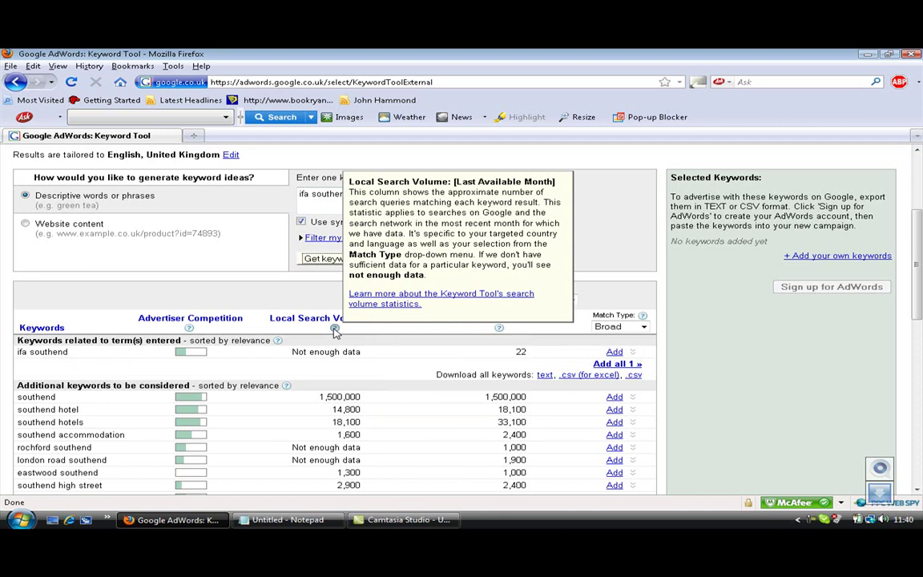
left_click(499, 329)
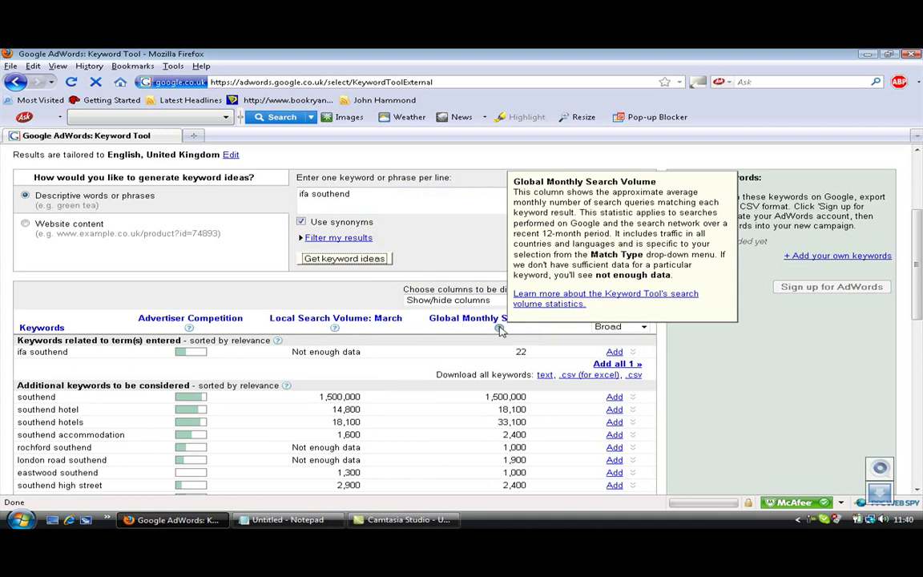
left_click(481, 320)
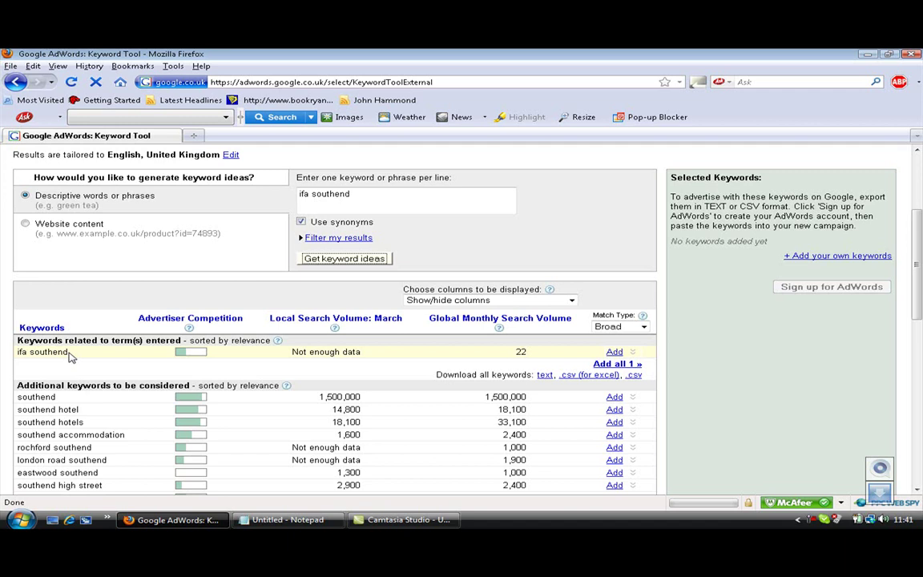
- Replace the keyword phrase with "independent finacial advisor uk" and get keyword ideas for it
scroll(160, 336, "down", 1)
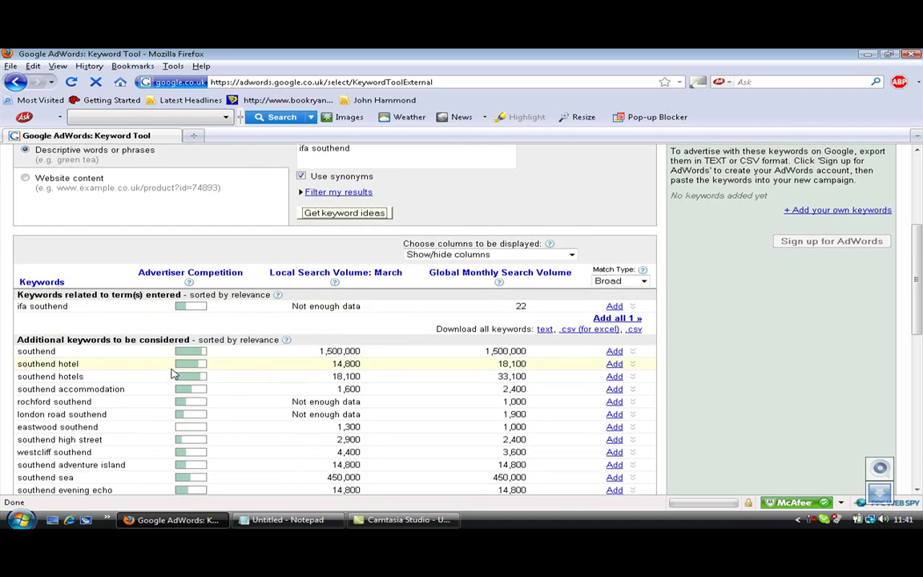
scroll(160, 368, "up", 3)
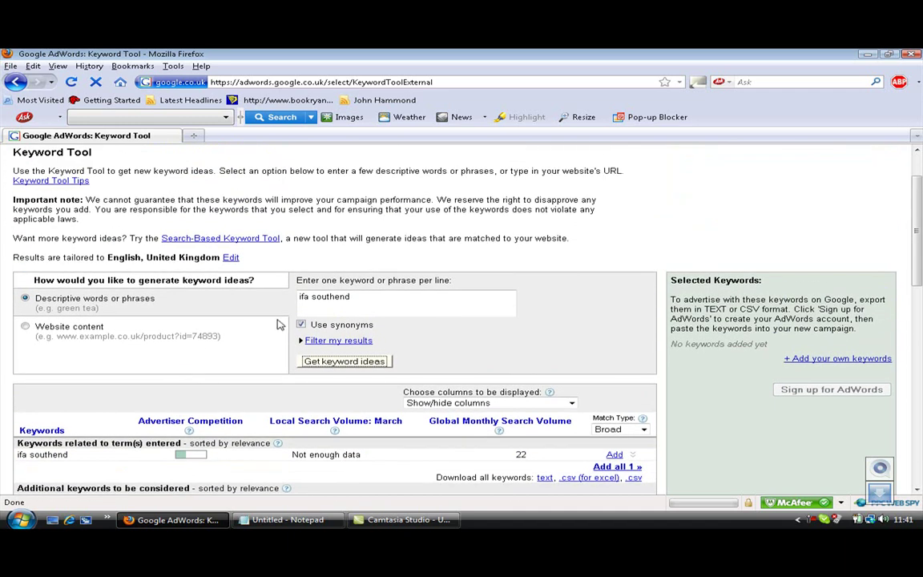
left_click_drag(350, 297, 309, 298)
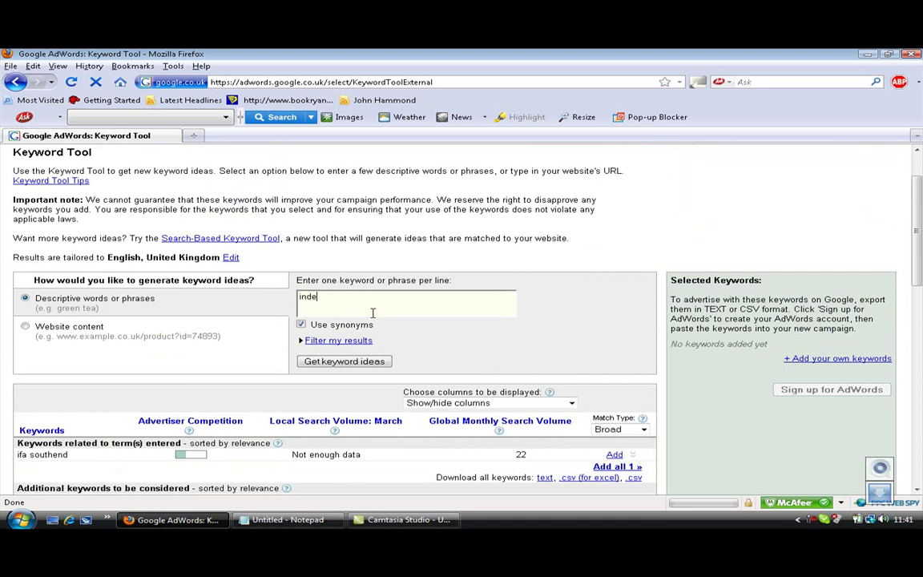
type("ndent finac")
type("ial advisor uk")
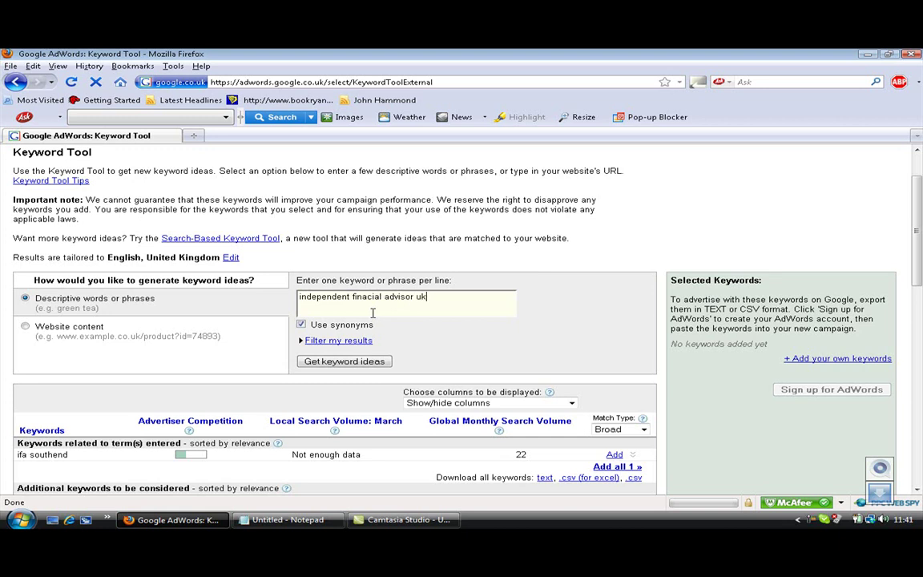
left_click(345, 362)
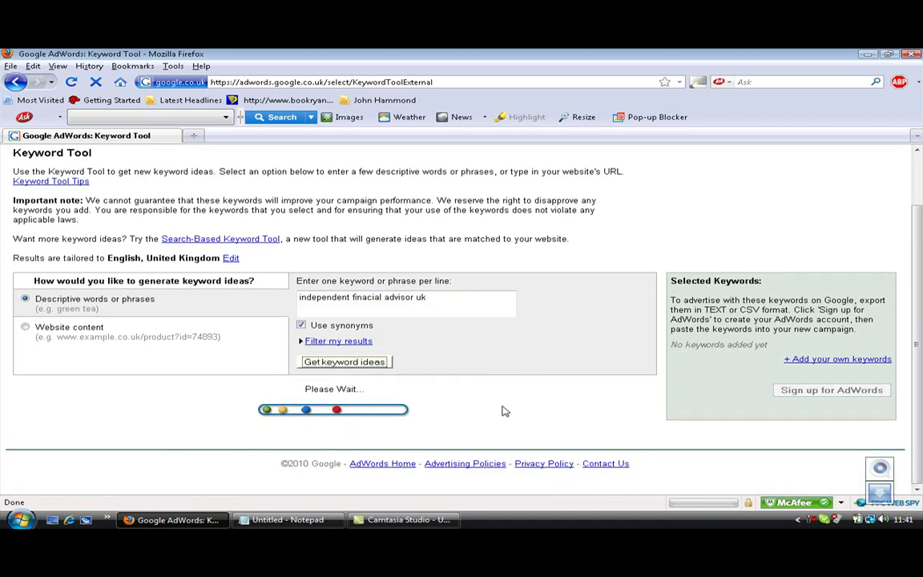
- Copy the suggested keyword "mortgage advisor" from the additional keywords list
scroll(406, 418, "down", 3)
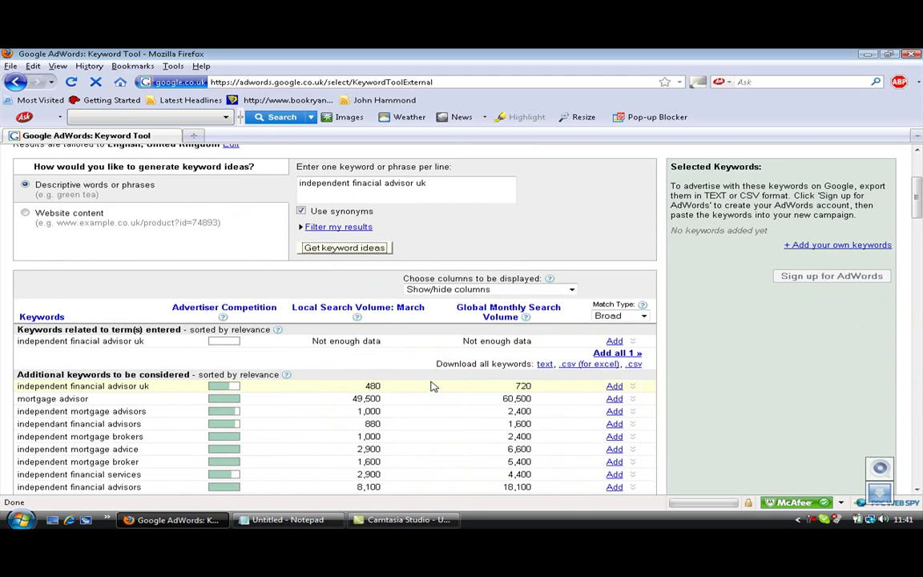
scroll(145, 324, "down", 2)
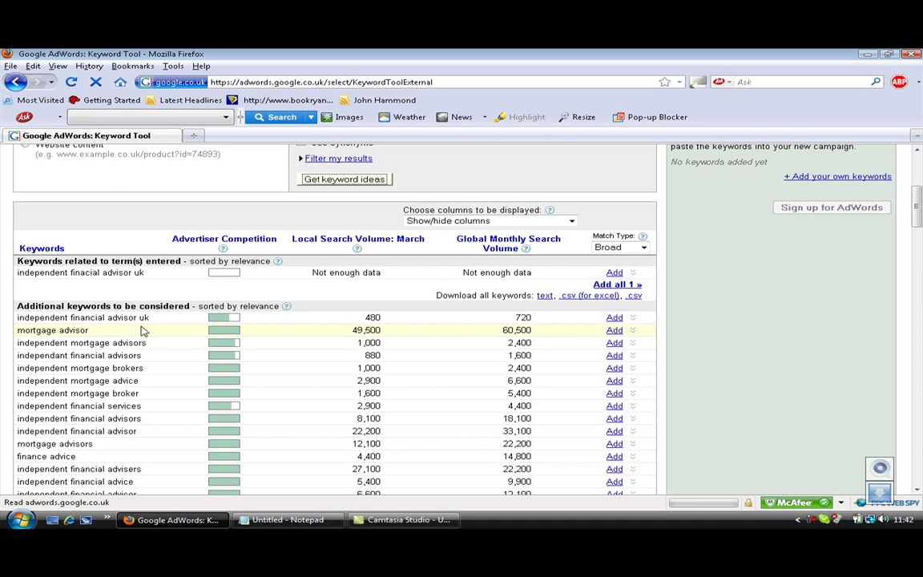
left_click_drag(90, 332, 22, 335)
right_click(22, 335)
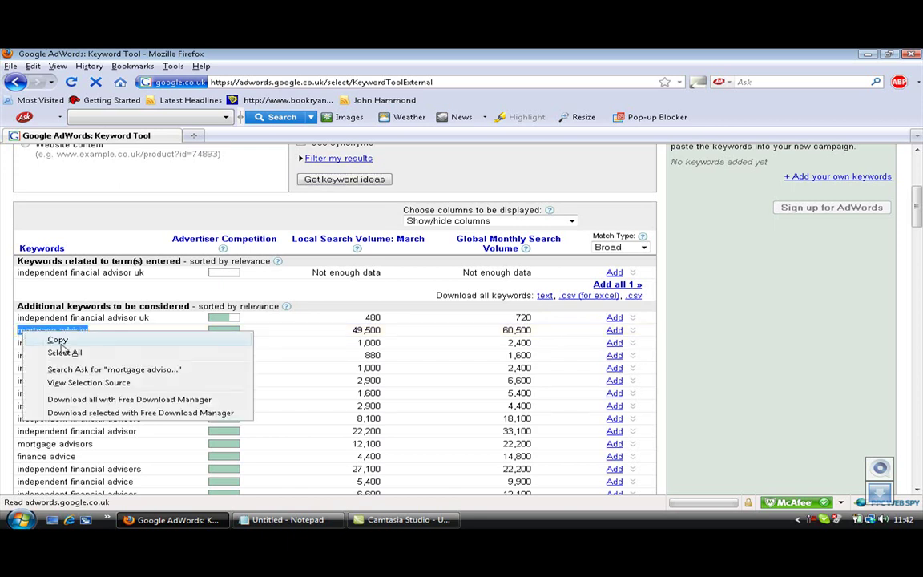
left_click(53, 341)
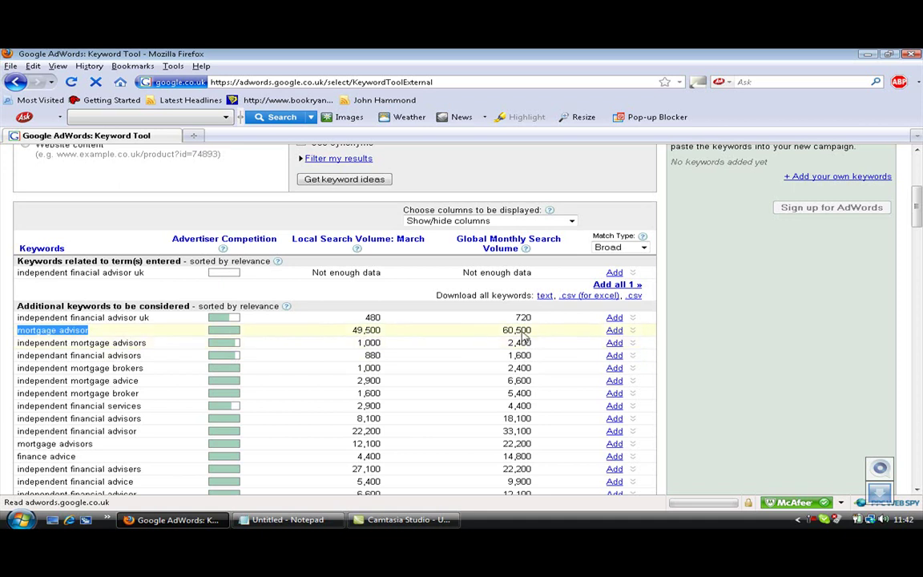
- Examine the additional keyword suggestions with their advertiser competition and local and global search volumes
scroll(128, 373, "down", 3)
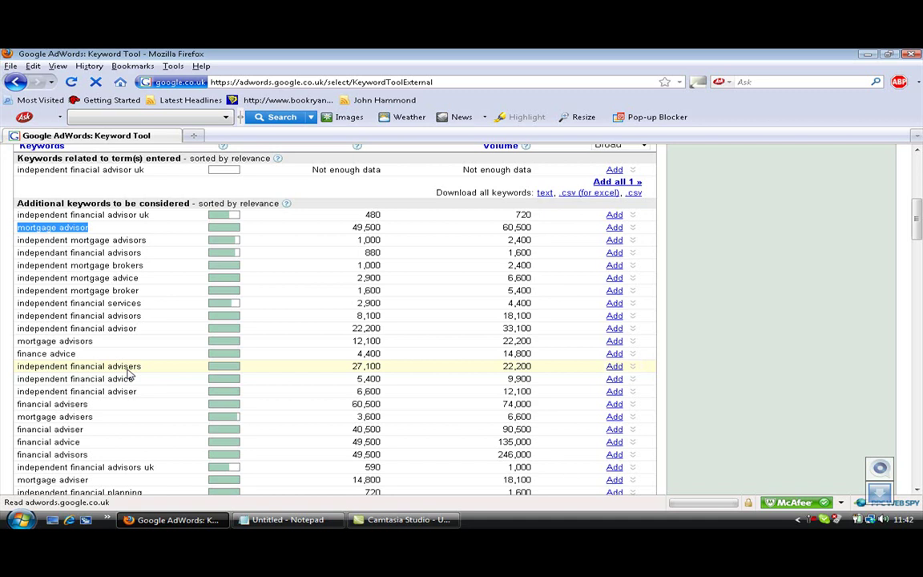
scroll(88, 363, "down", 3)
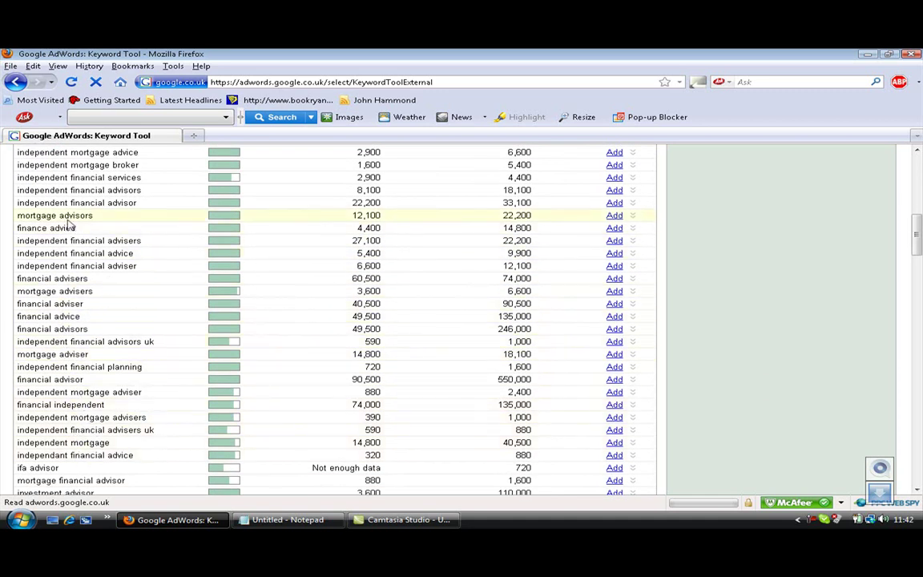
scroll(93, 433, "down", 6)
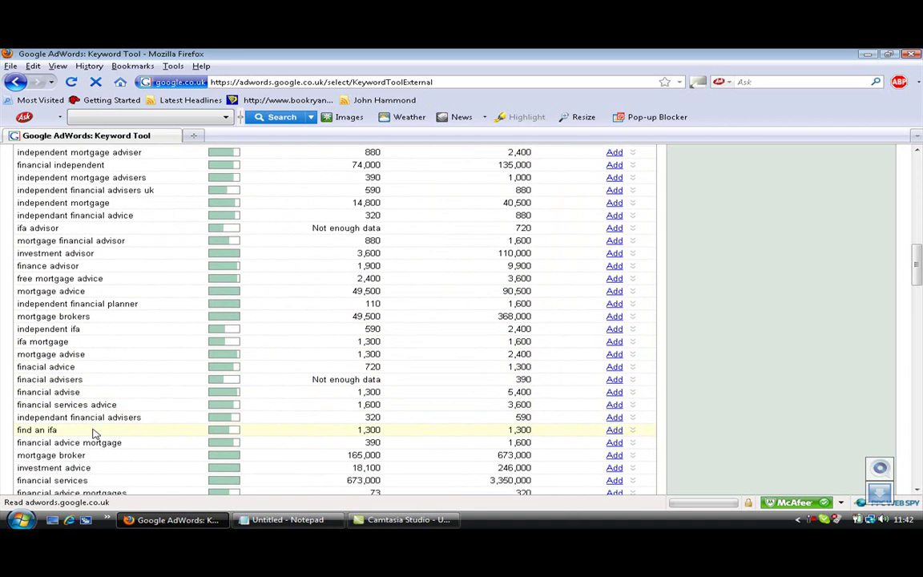
scroll(93, 433, "down", 3)
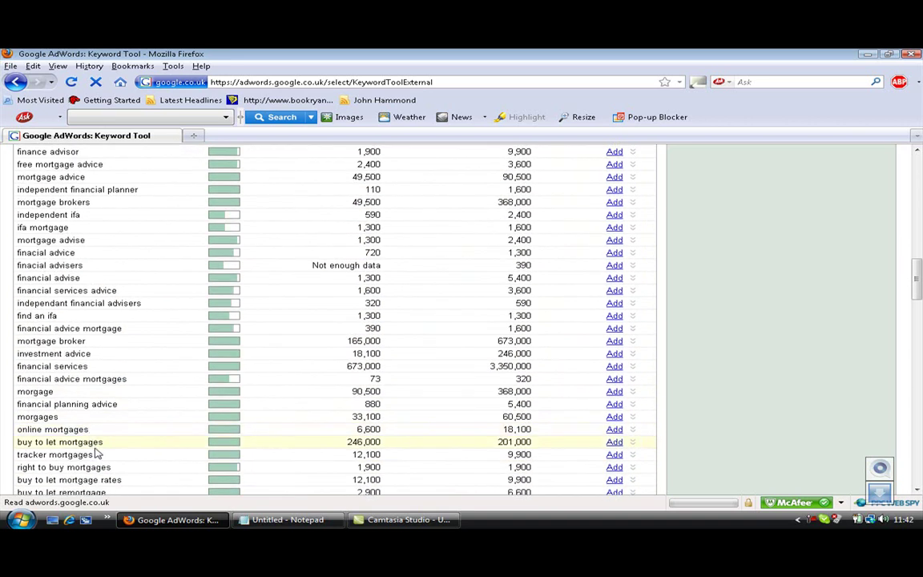
scroll(86, 465, "up", 15)
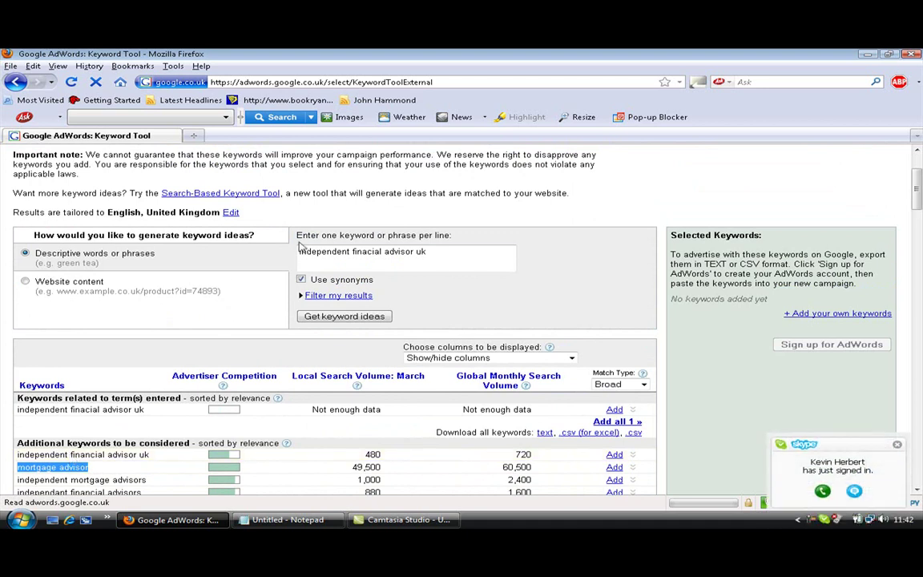
scroll(341, 258, "down", 1)
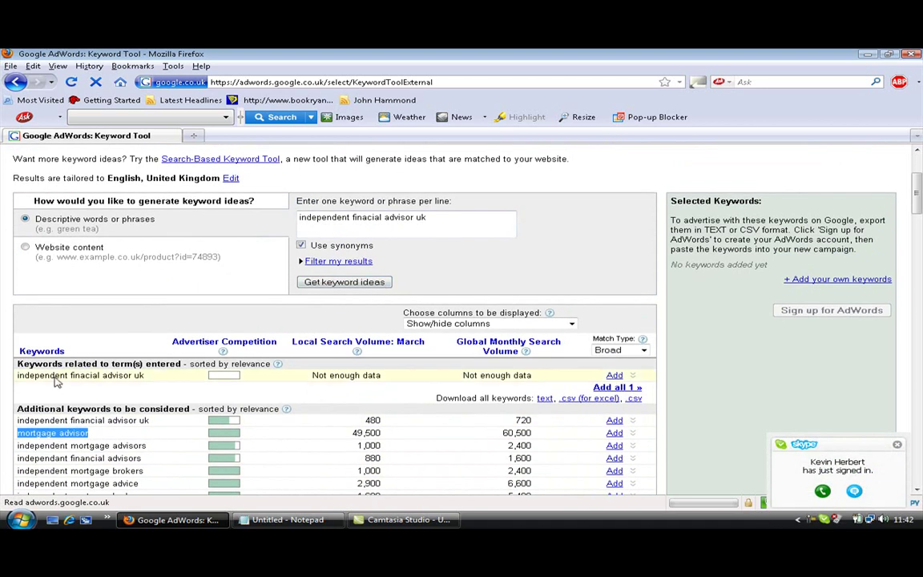
scroll(164, 418, "down", 1)
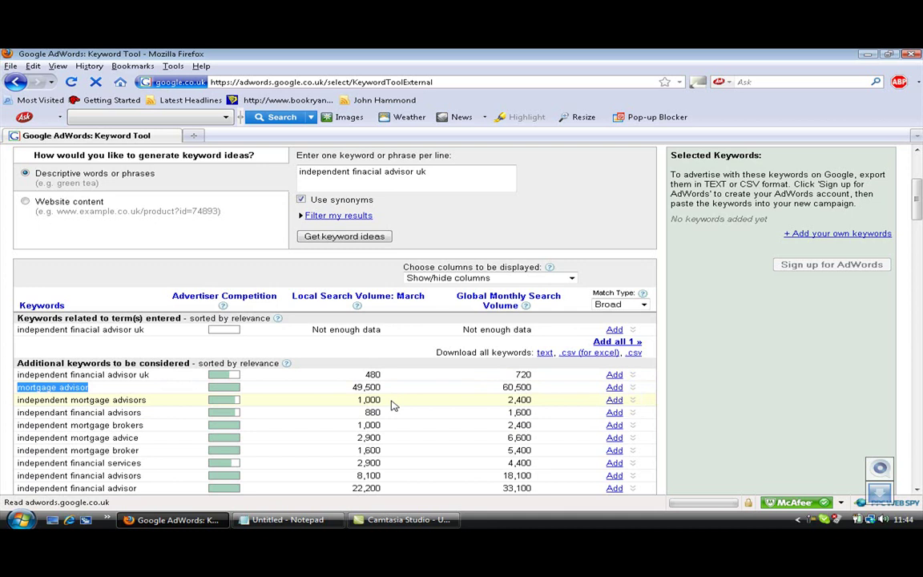
scroll(396, 423, "down", 1)
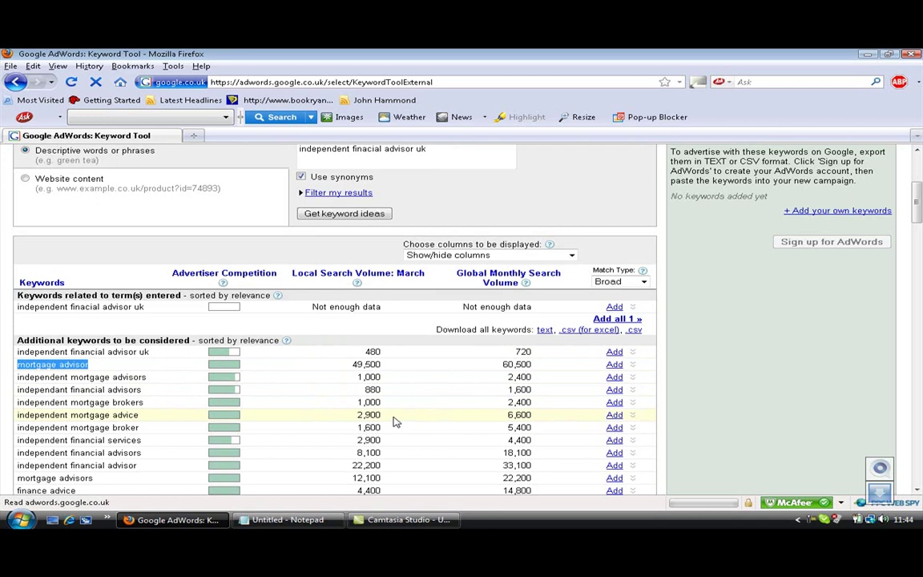
scroll(393, 417, "up", 1)
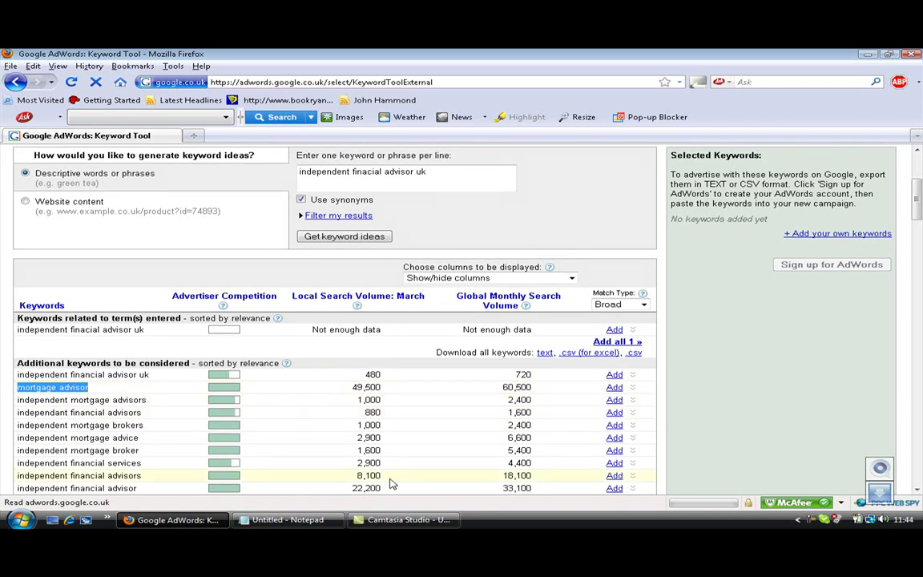
- Sort the keyword ideas by local search volume, highest first, and look through the lower-volume keywords
left_click(344, 301)
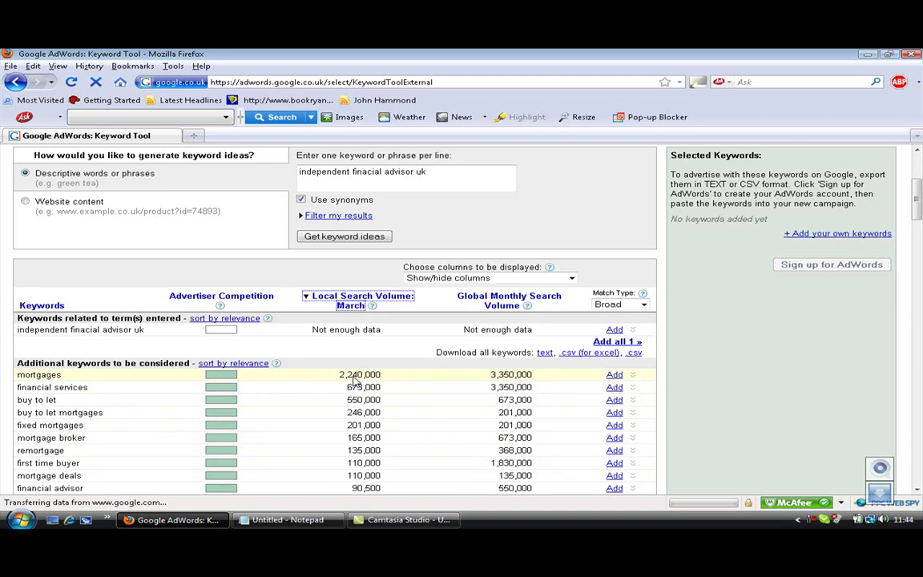
scroll(401, 405, "down", 15)
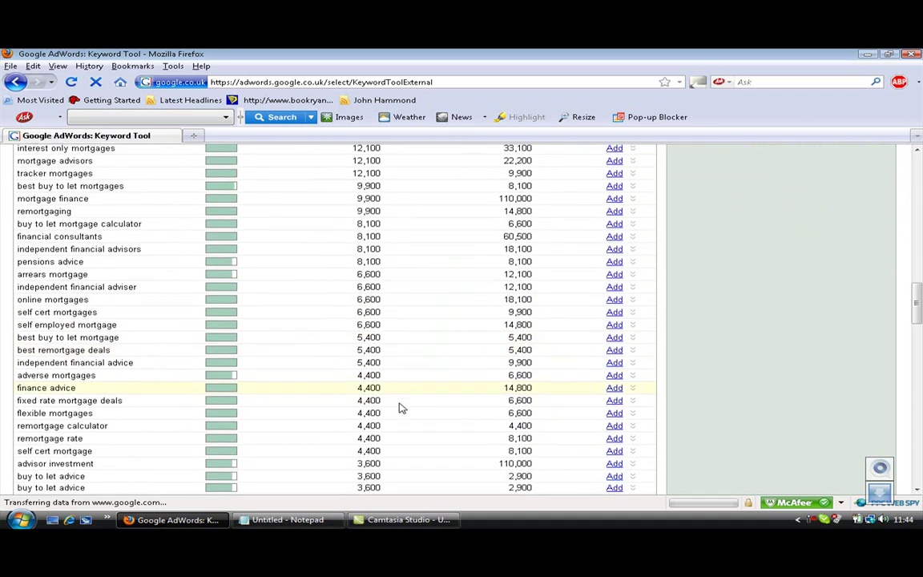
scroll(402, 408, "down", 10)
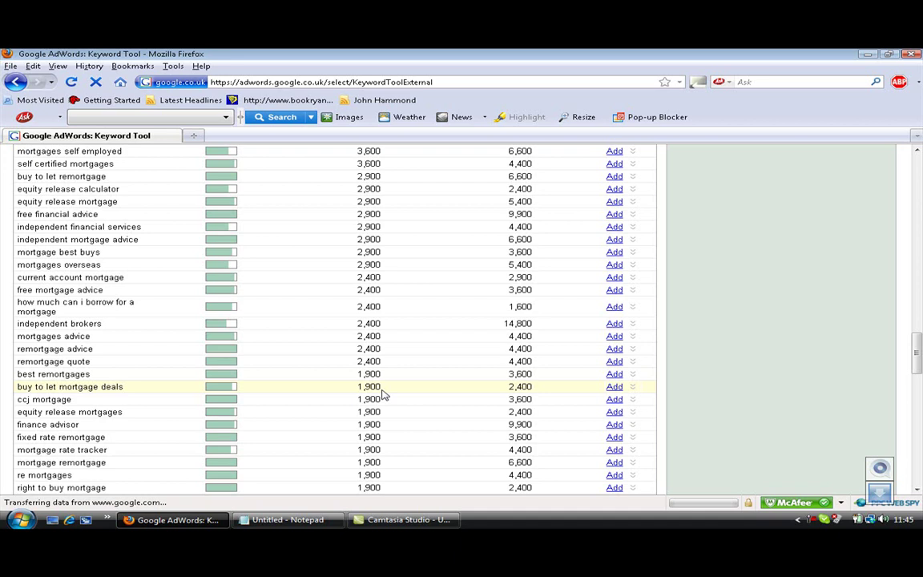
scroll(383, 396, "down", 10)
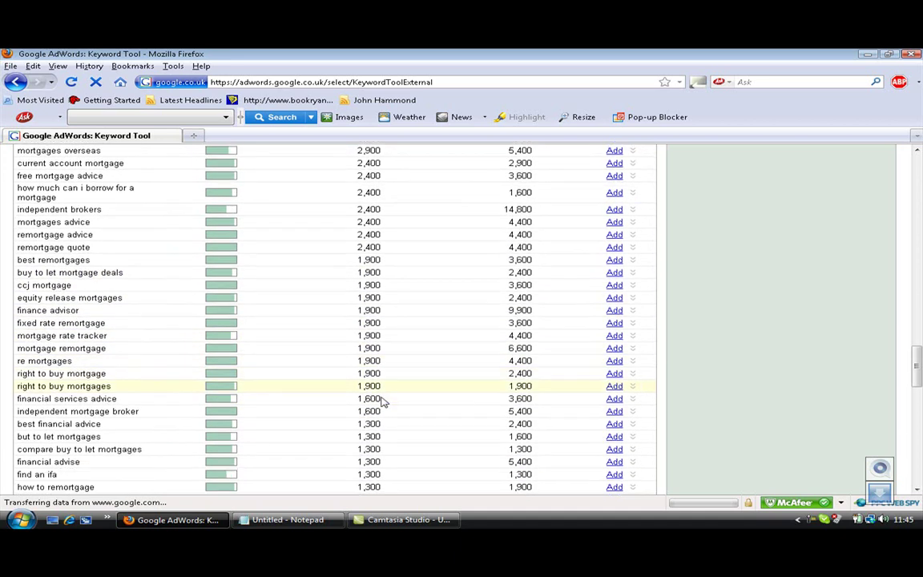
- Review the lowest-volume additional keywords against the highest-volume ones, and select the Keyword Tool's web address
scroll(383, 400, "down", 15)
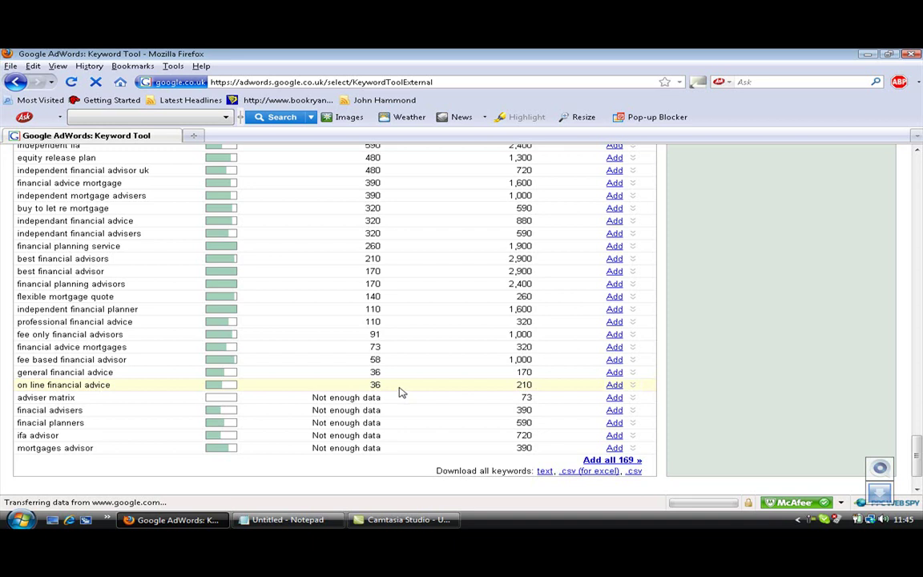
scroll(389, 278, "up", 4)
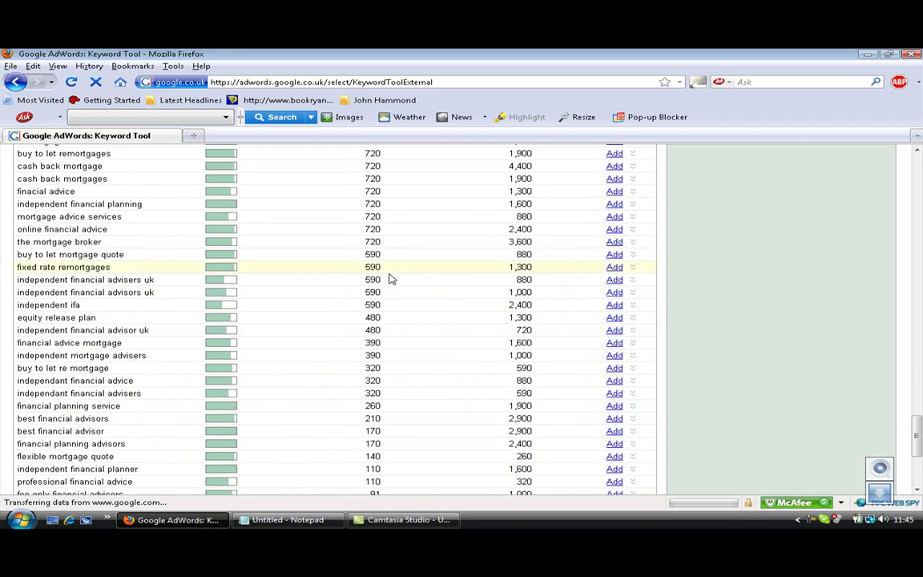
scroll(373, 206, "up", 3)
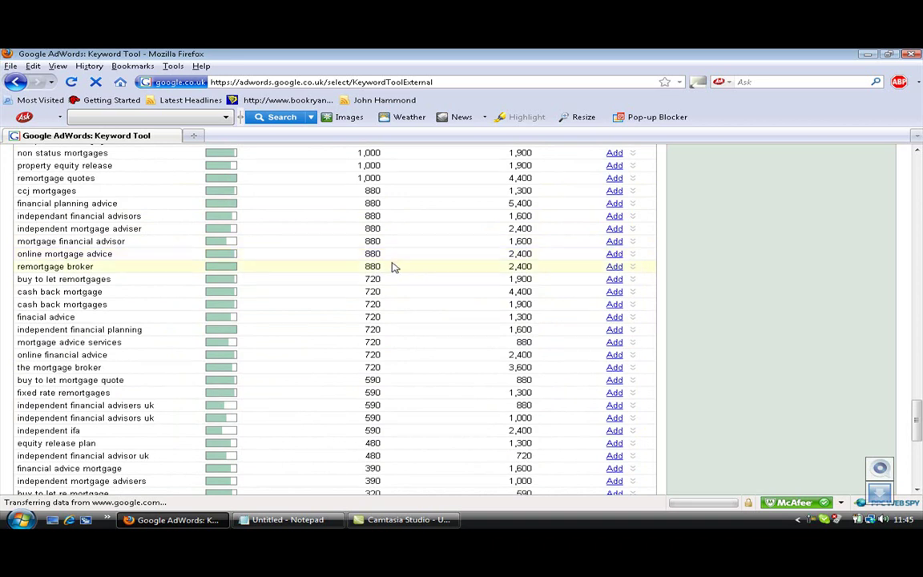
scroll(392, 269, "up", 3)
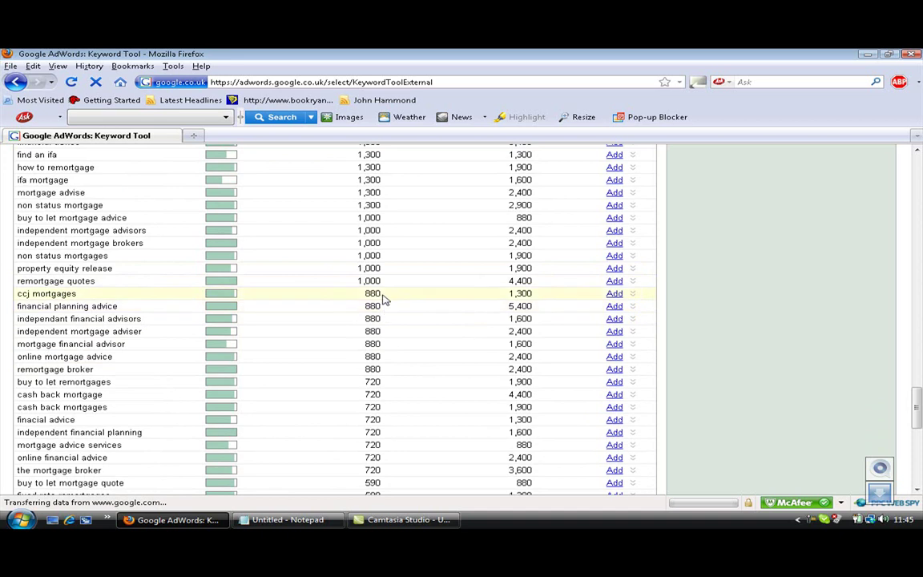
left_click_drag(917, 401, 919, 156)
scroll(536, 386, "up", 1)
scroll(529, 389, "down", 4)
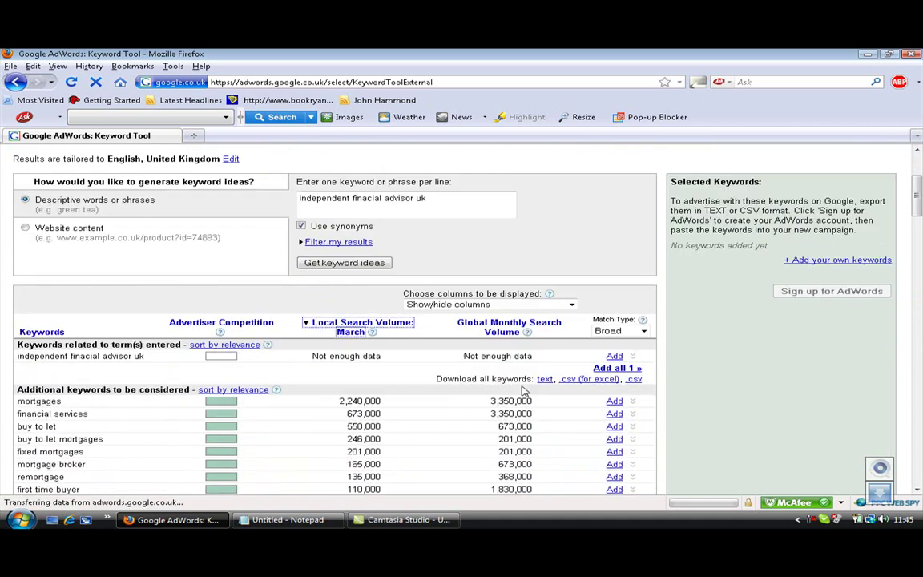
scroll(481, 408, "down", 1)
scroll(438, 429, "up", 5)
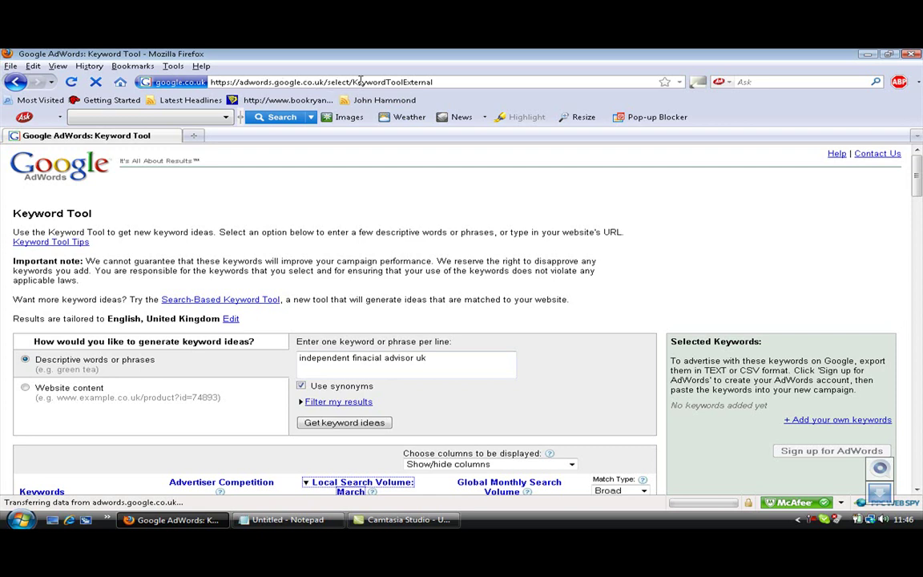
left_click(429, 83)
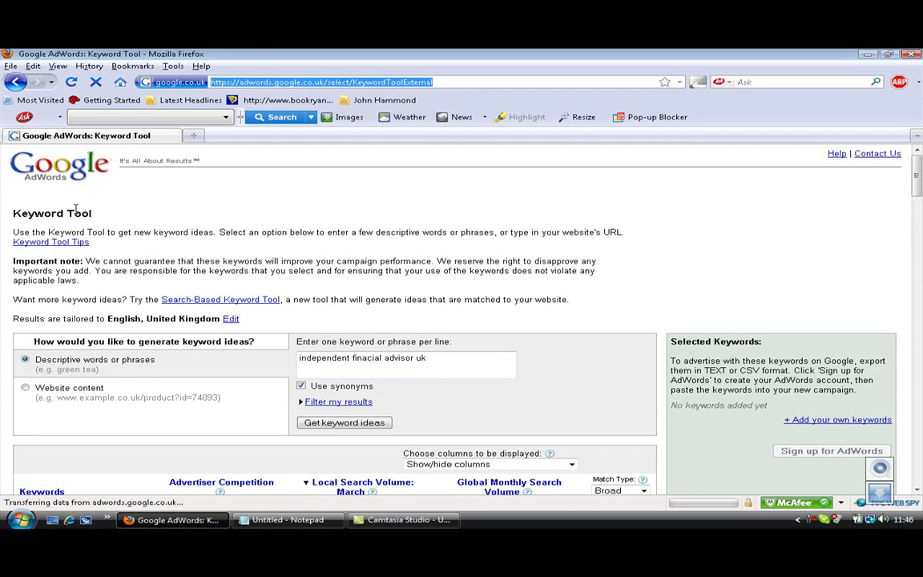
- Replace the keyword phrase with "calculaters" and get keyword ideas for it
left_click_drag(437, 360, 298, 359)
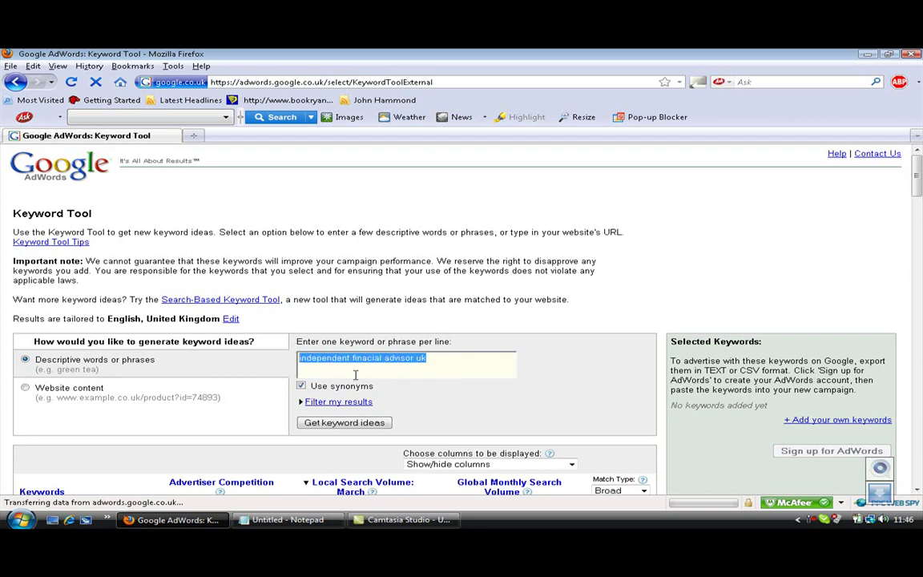
key("BackSpace")
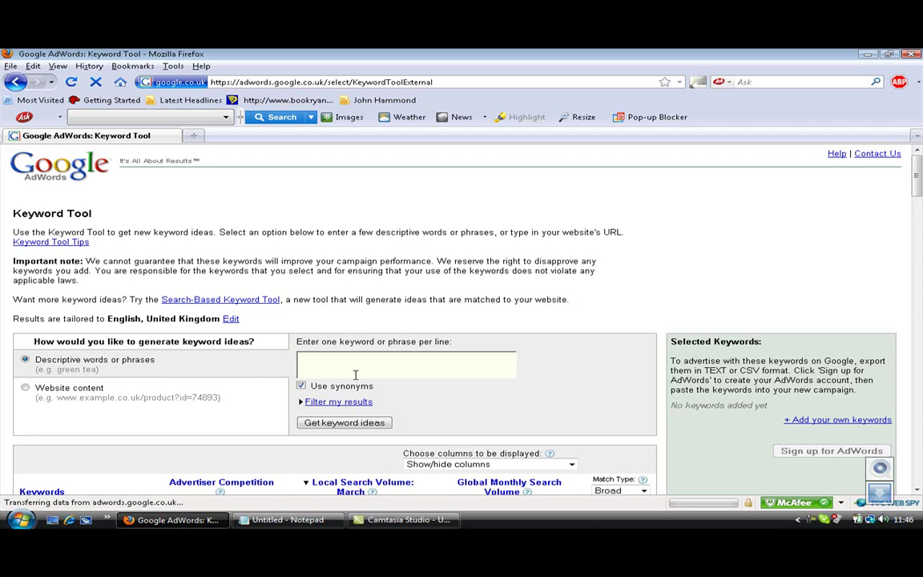
type("calculat")
type("ers")
left_click(360, 426)
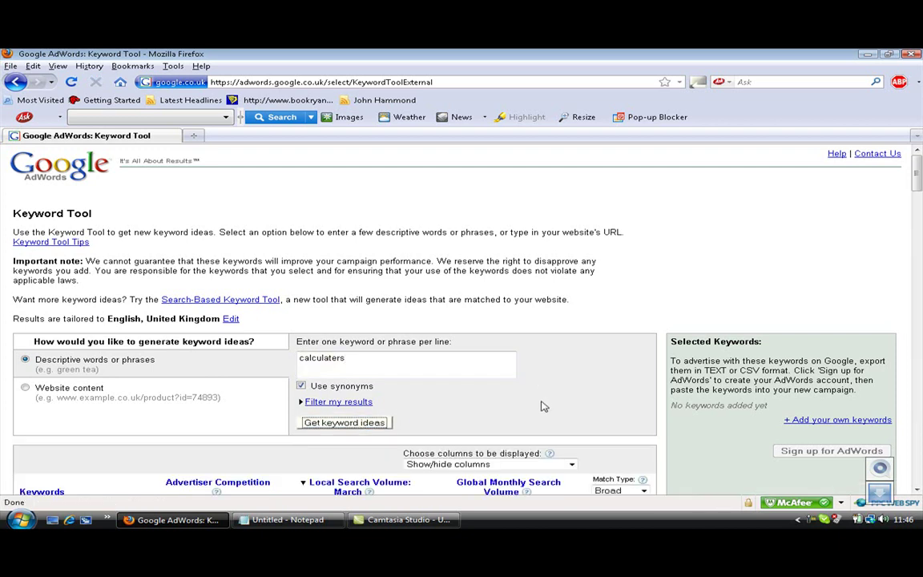
- Examine the misspelled calculator keyword ideas with their advertiser competition and local and global search volumes
scroll(489, 369, "down", 3)
scroll(393, 395, "down", 1)
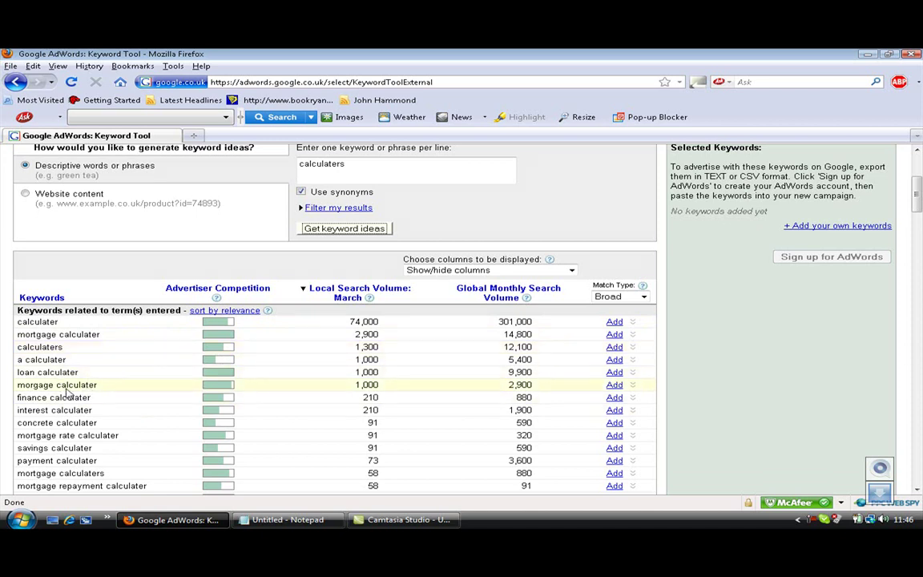
scroll(116, 390, "down", 3)
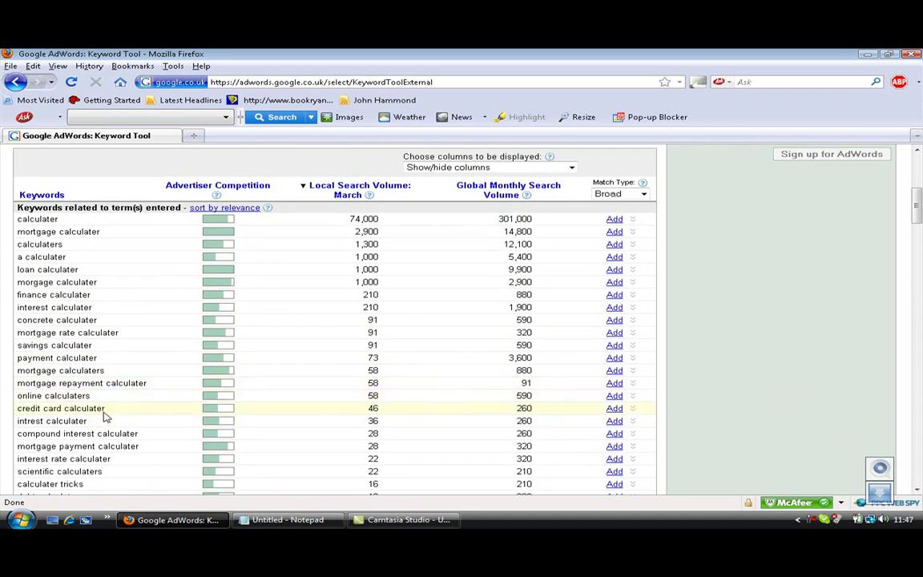
scroll(104, 416, "down", 2)
scroll(103, 414, "up", 7)
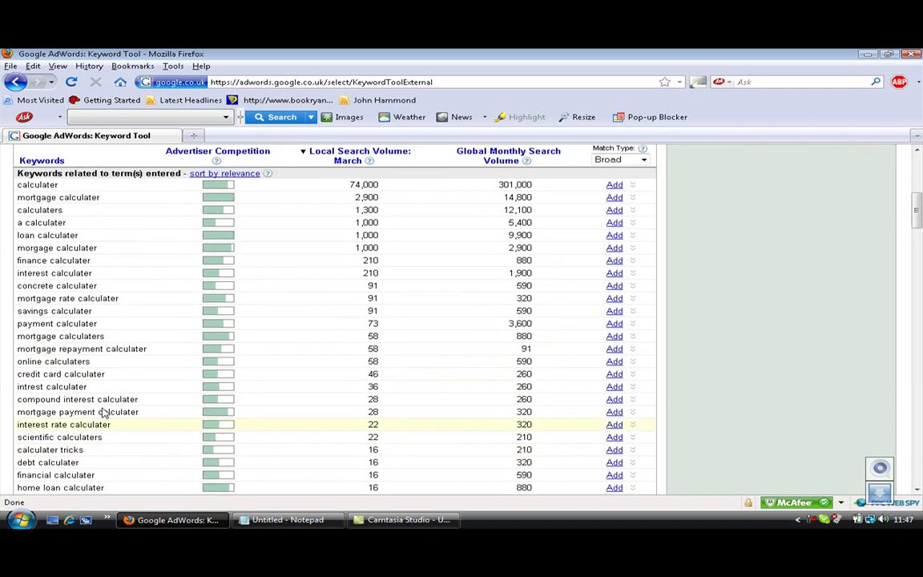
scroll(120, 401, "up", 2)
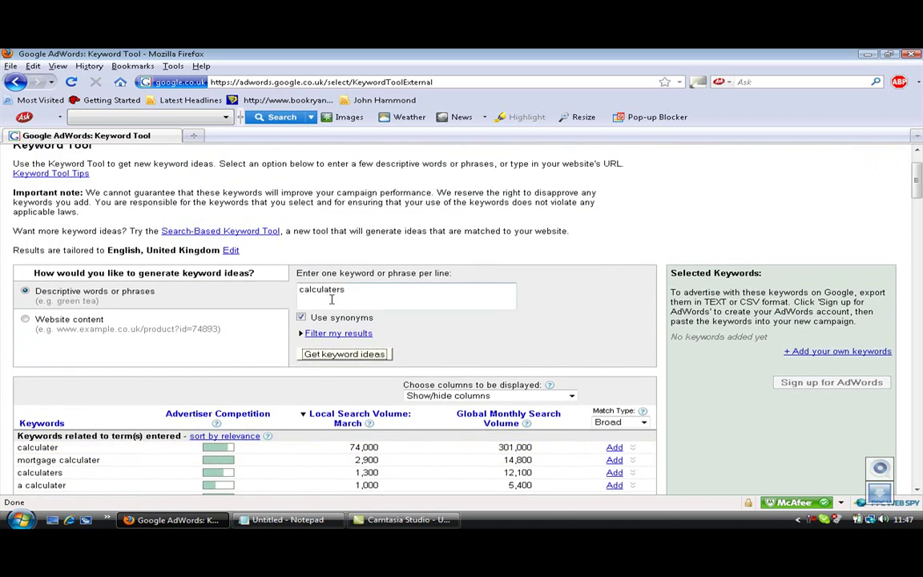
- Replace the keyword phrase with "blood pressure monitors" and get keyword ideas for it
left_click_drag(345, 293, 295, 297)
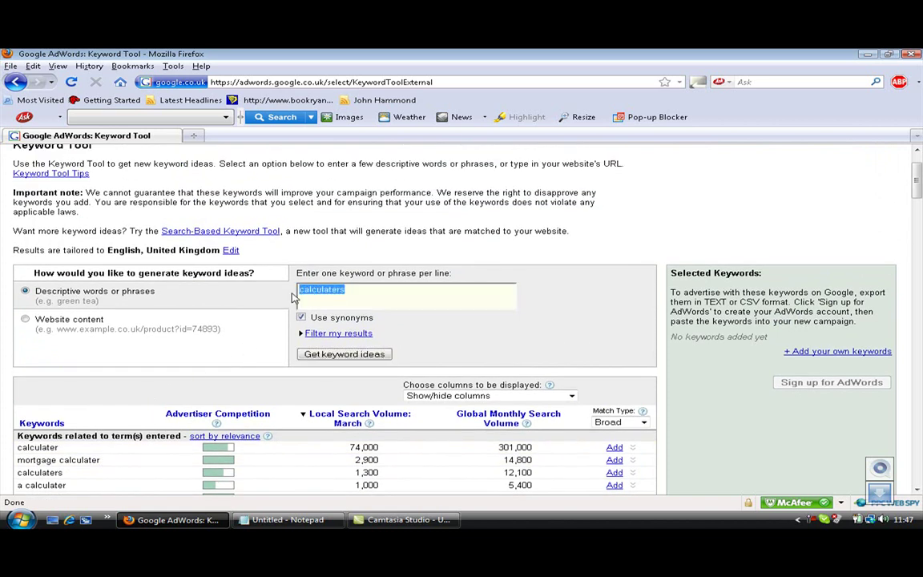
key("BackSpace")
type("blood pressure moni")
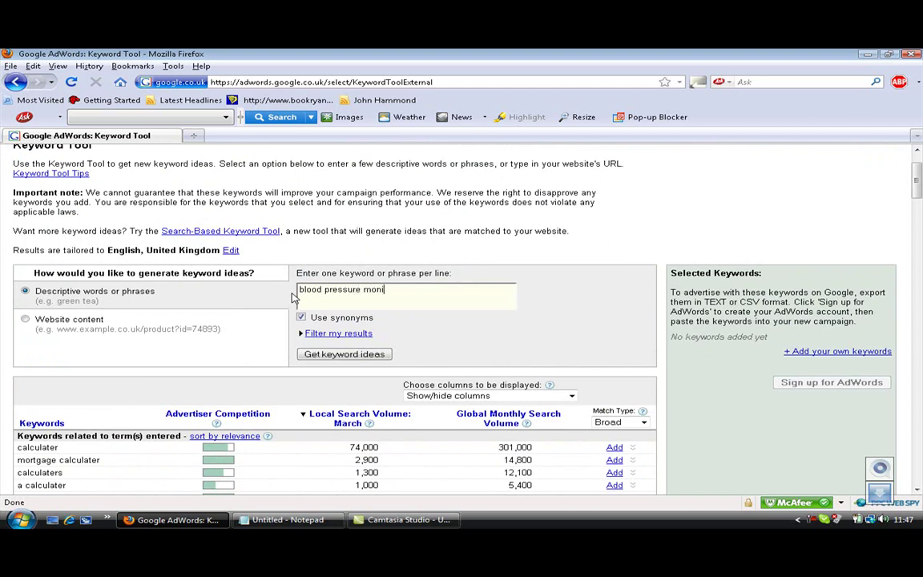
type("tors")
key("Tab")
key("Tab")
key("Tab")
key("Return")
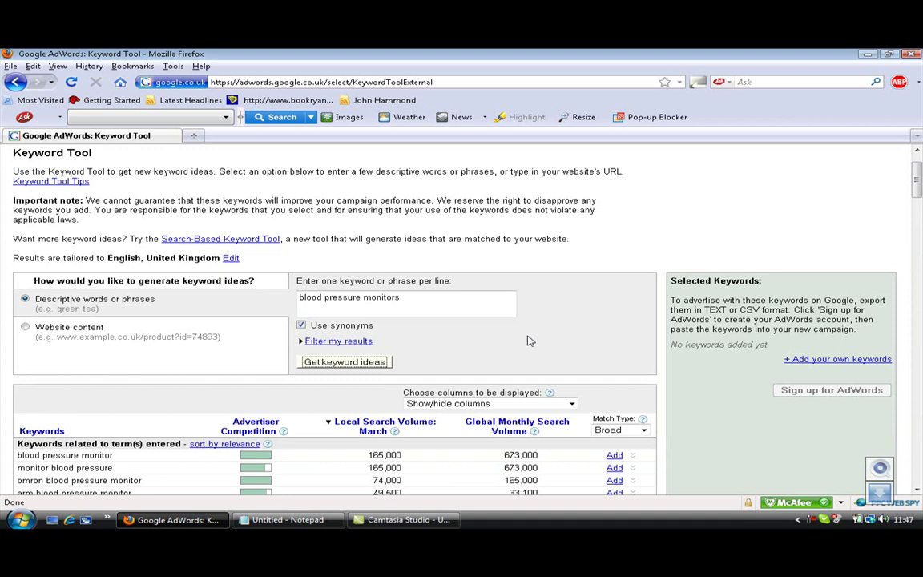
- Examine the blood pressure monitor keyword ideas, comparing competition and search volumes from the broadest terms to the more specific ones
scroll(537, 337, "down", 3)
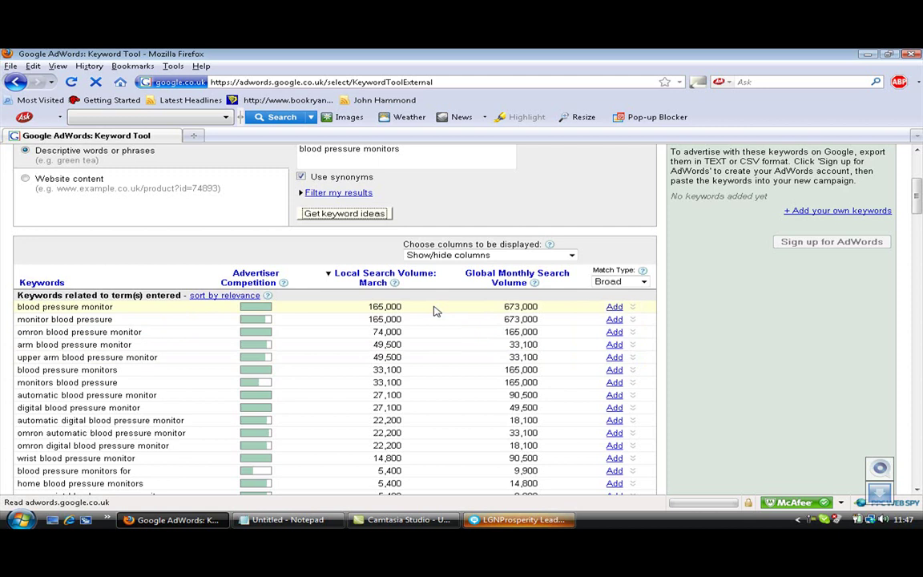
scroll(433, 311, "down", 10)
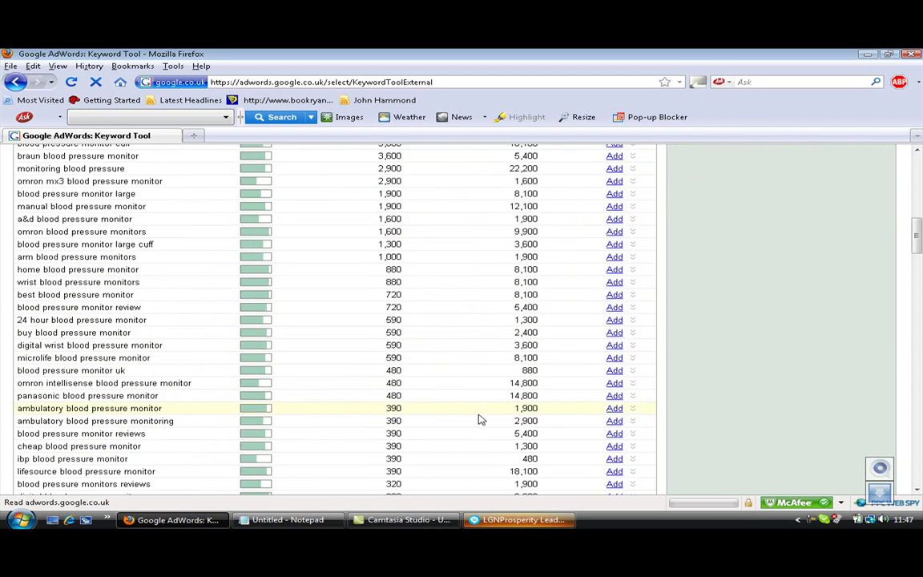
scroll(434, 377, "down", 1)
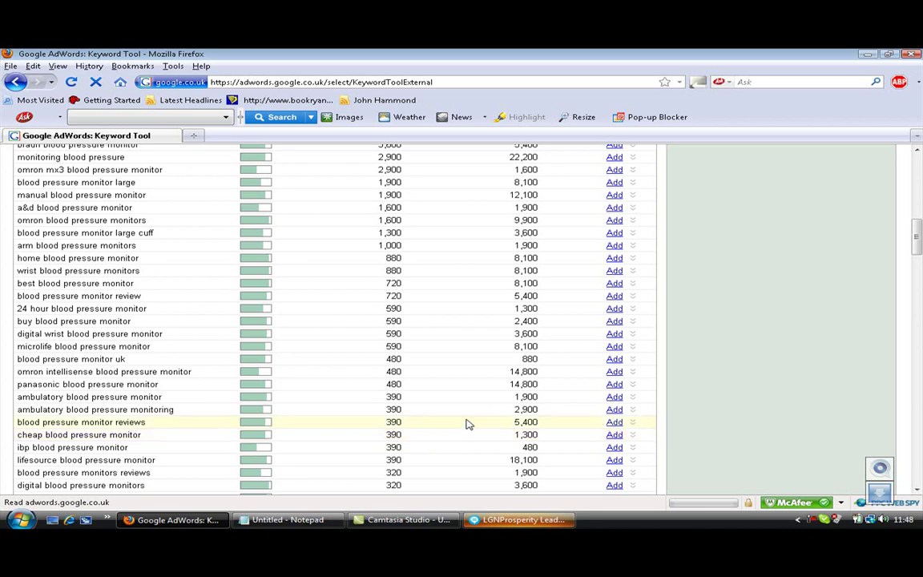
left_click_drag(916, 240, 914, 190)
scroll(708, 225, "down", 2)
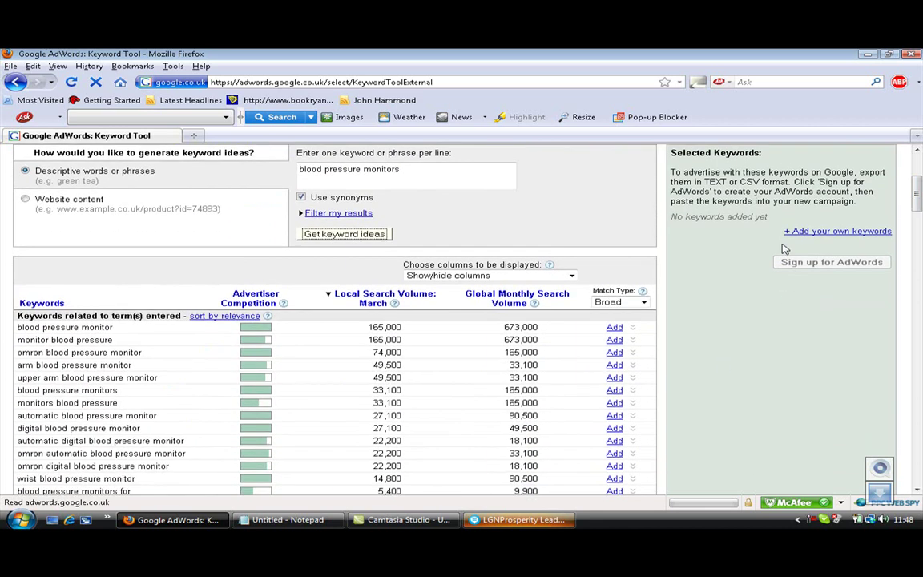
scroll(433, 345, "down", 4)
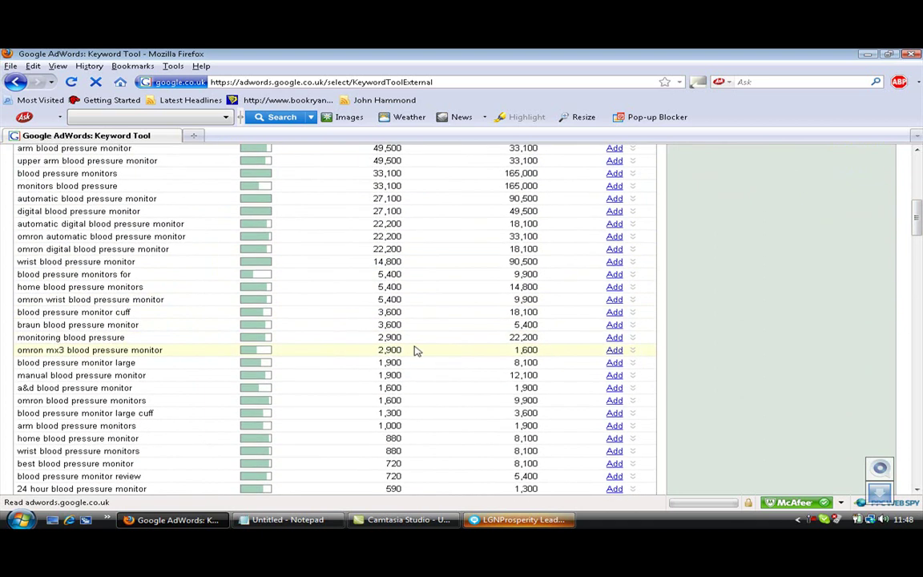
scroll(430, 363, "down", 3)
scroll(430, 364, "down", 5)
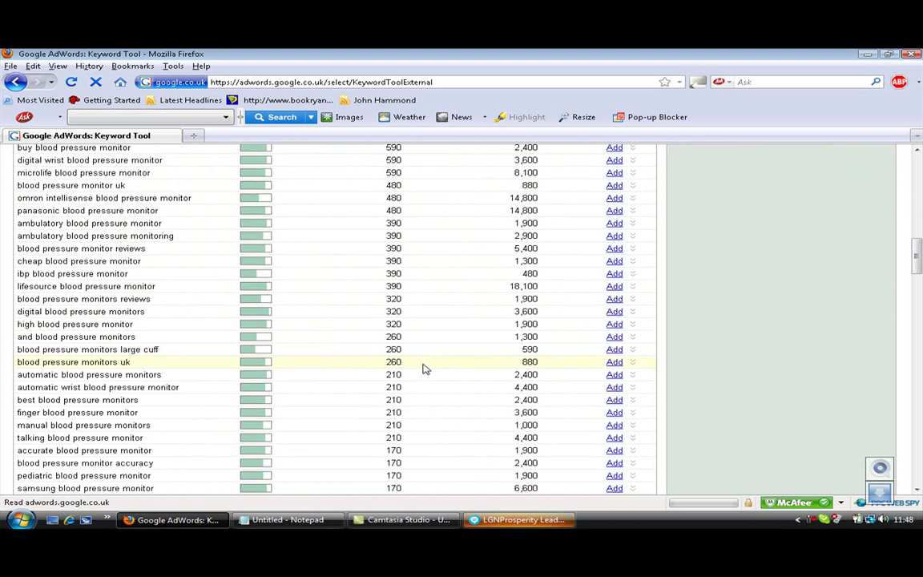
scroll(420, 478, "down", 4)
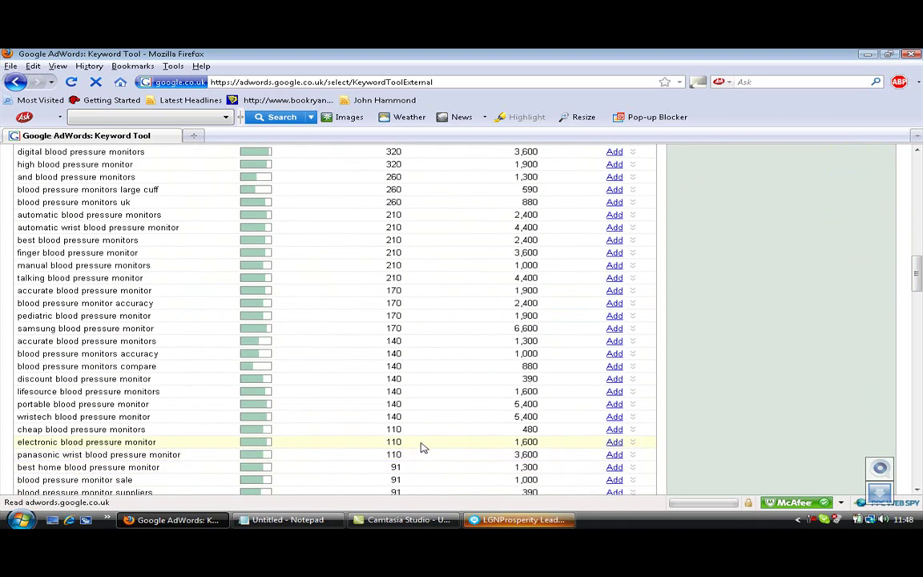